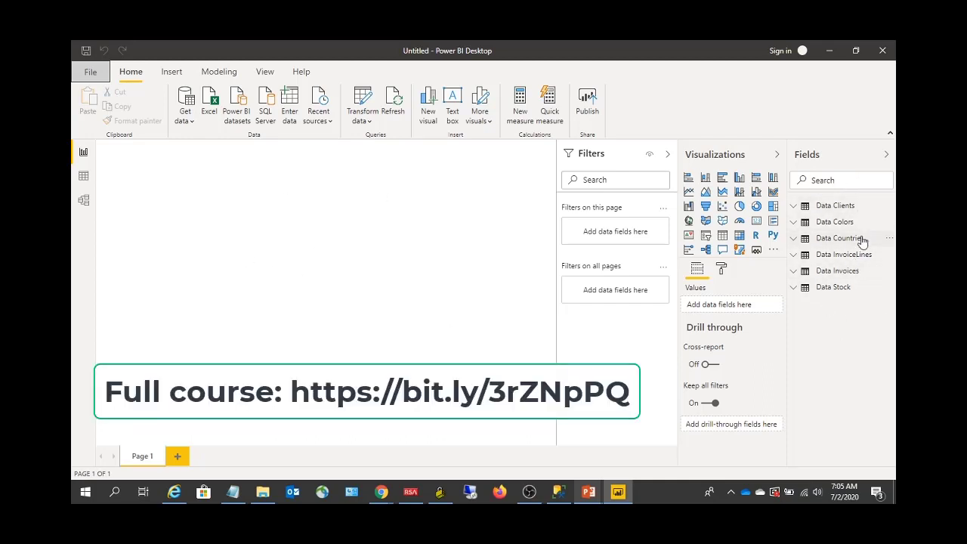
Open Data source settings from the Transform data dropdown to view the CarSalesData source.
{"action": "left_click", "coordinate": [368, 122]}
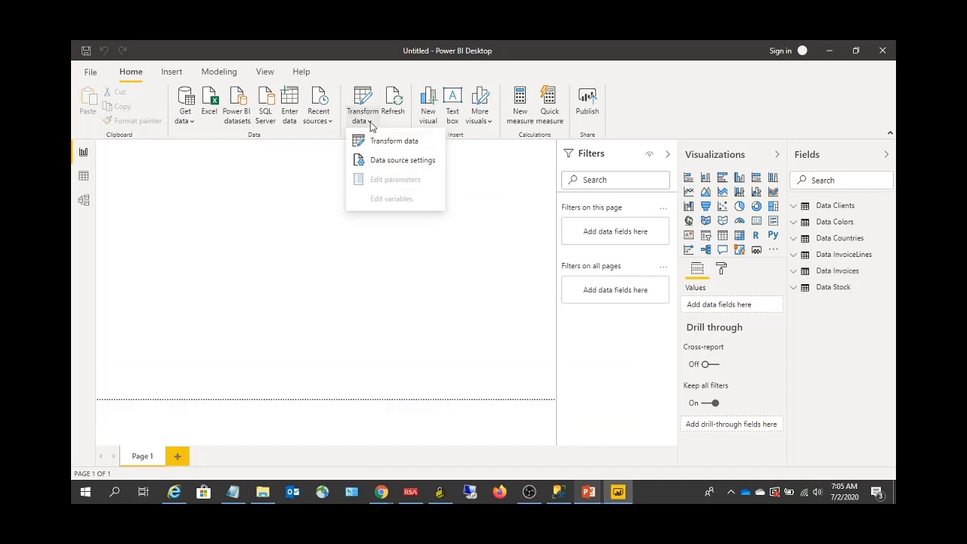
{"action": "left_click", "coordinate": [386, 164]}
{"action": "mouse_move", "coordinate": [395, 100]}
{"action": "left_mouse_down"}
{"action": "mouse_move", "coordinate": [372, 93]}
{"action": "mouse_move", "coordinate": [392, 97]}
{"action": "left_mouse_up"}
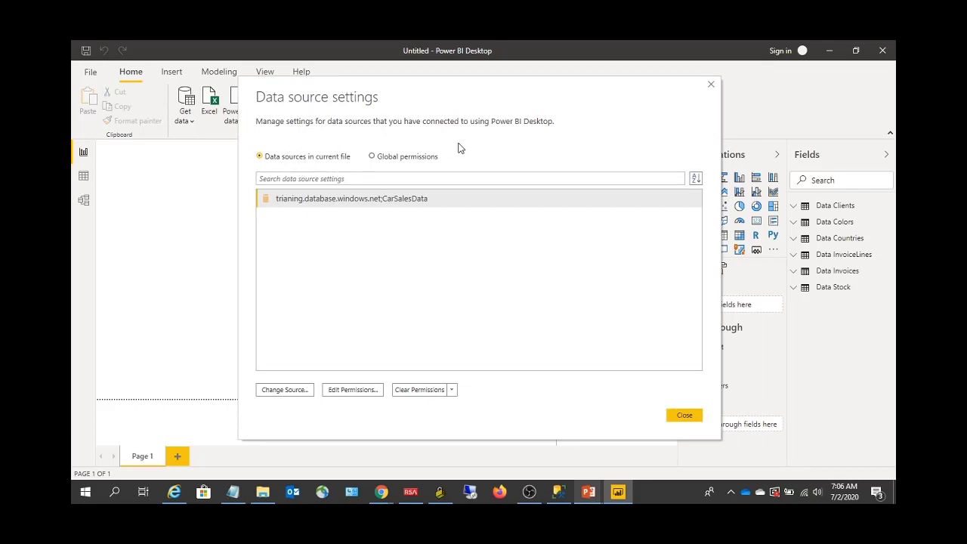
{"action": "left_click", "coordinate": [386, 161]}
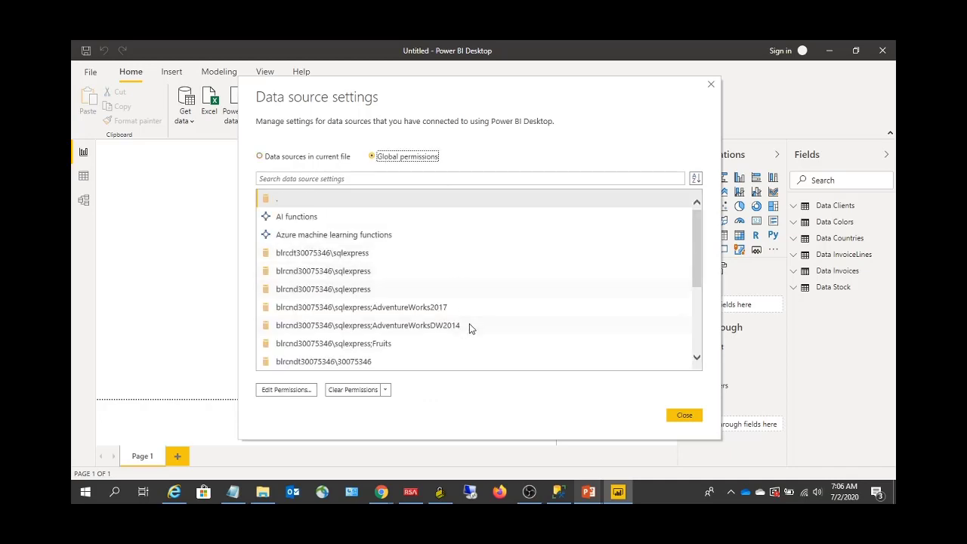
{"action": "scroll", "coordinate": [469, 330], "scroll_direction": "down", "scroll_amount": 2}
{"action": "scroll", "coordinate": [470, 330], "scroll_direction": "down", "scroll_amount": 2}
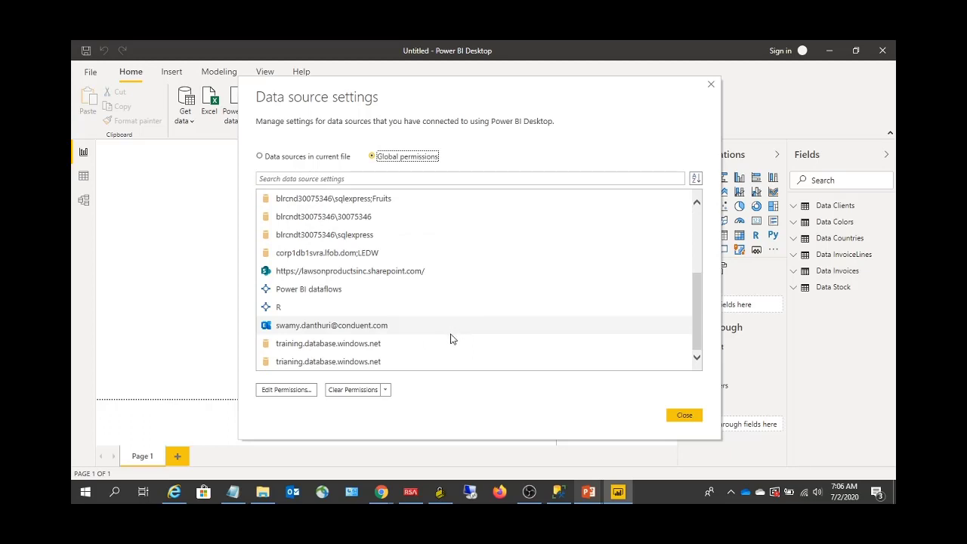
{"action": "scroll", "coordinate": [451, 341], "scroll_direction": "up", "scroll_amount": 2}
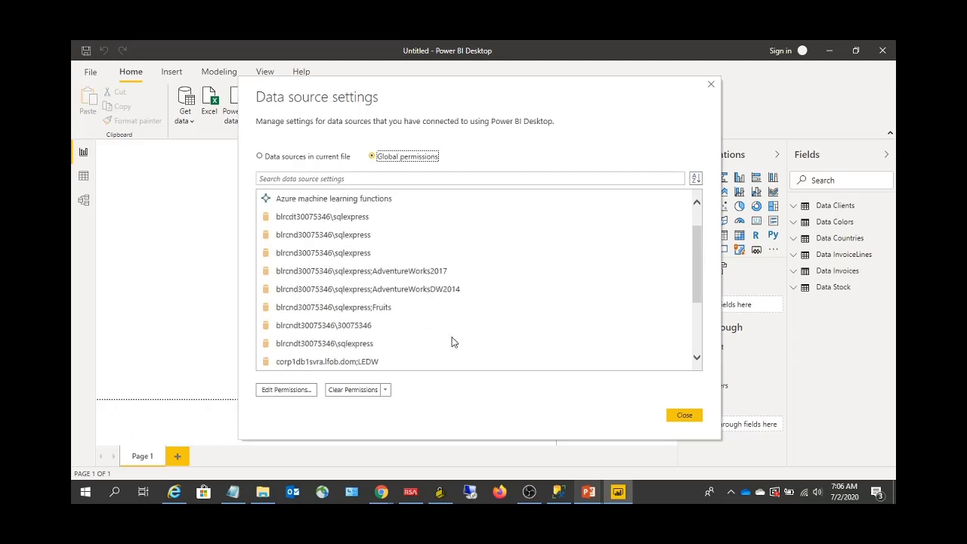
{"action": "scroll", "coordinate": [452, 342], "scroll_direction": "up", "scroll_amount": 1}
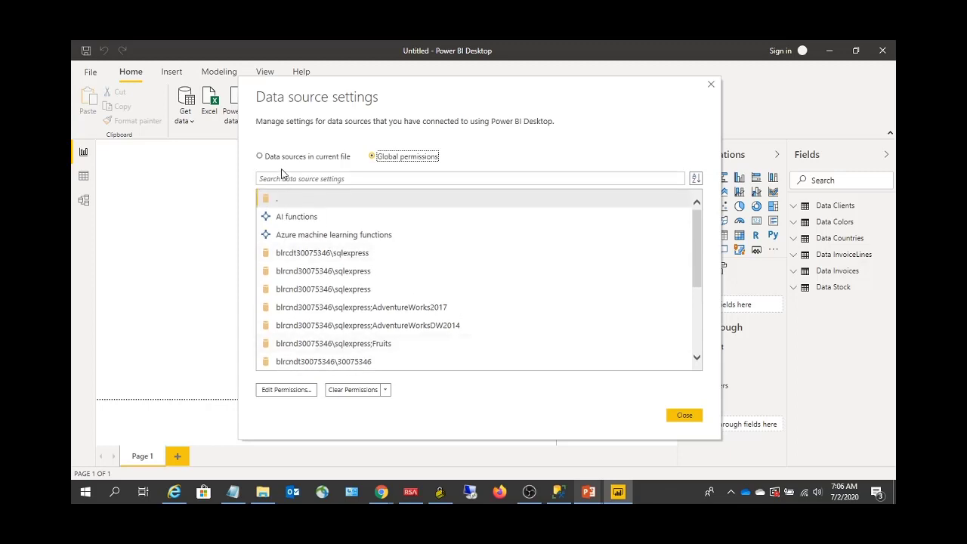
{"action": "left_click", "coordinate": [259, 156]}
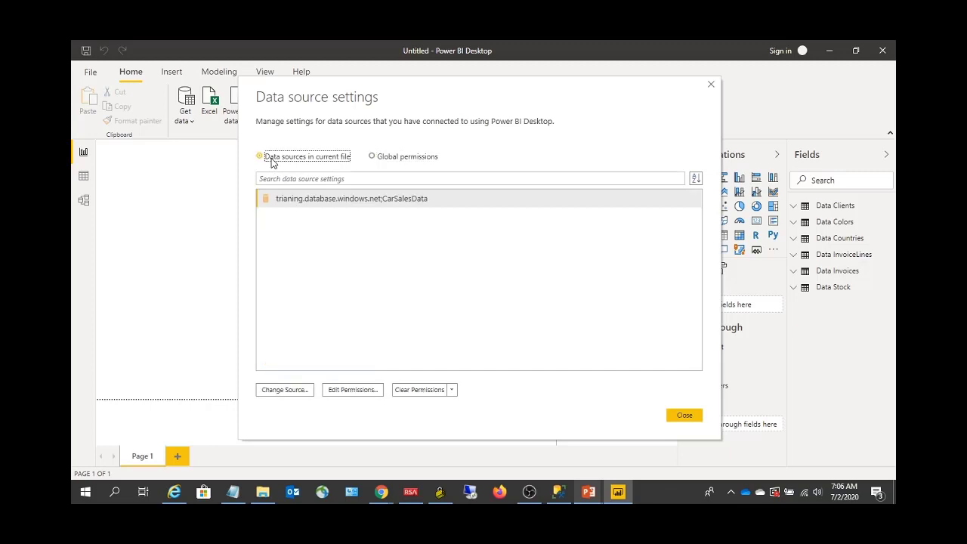
{"action": "left_click_drag", "start_coordinate": [462, 104], "coordinate": [410, 75]}
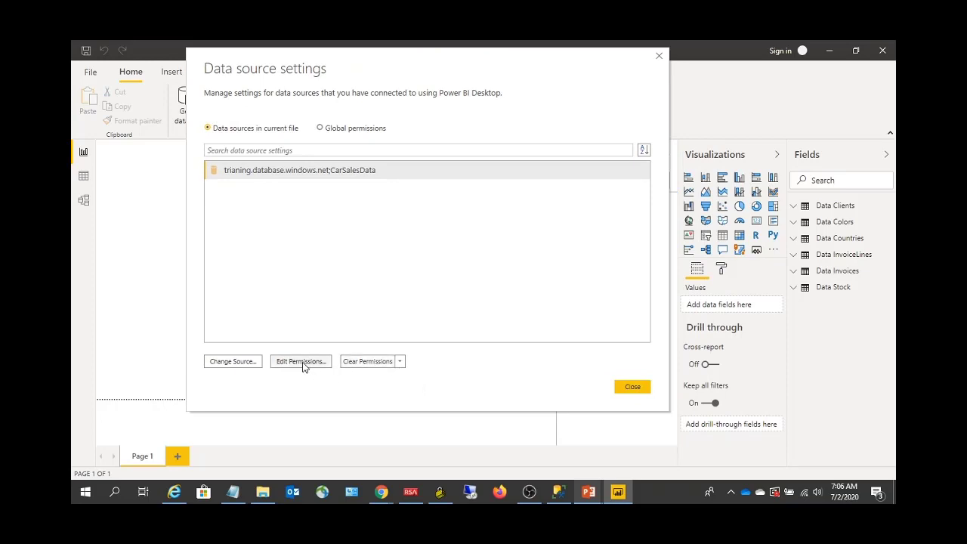
{"action": "left_click", "coordinate": [231, 362]}
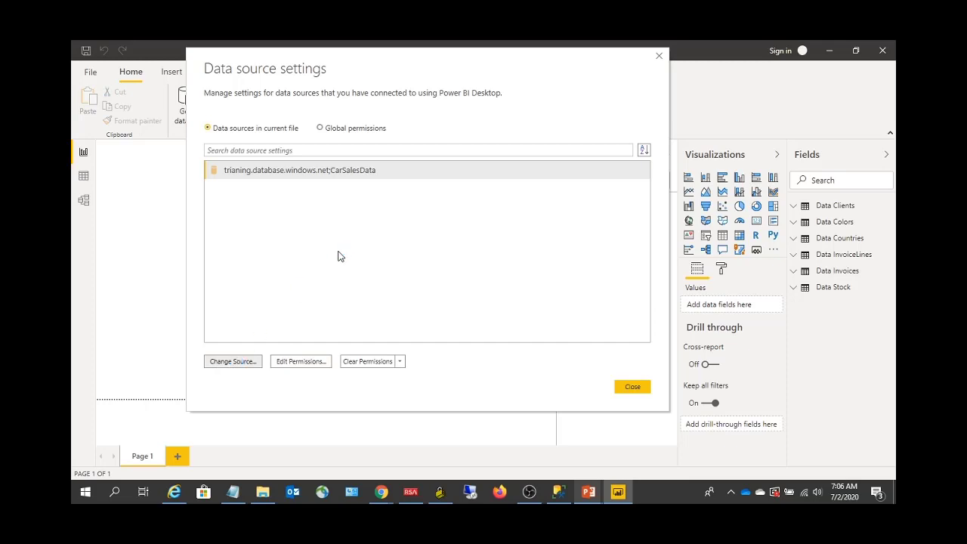
{"action": "left_click_drag", "start_coordinate": [387, 200], "coordinate": [416, 155]}
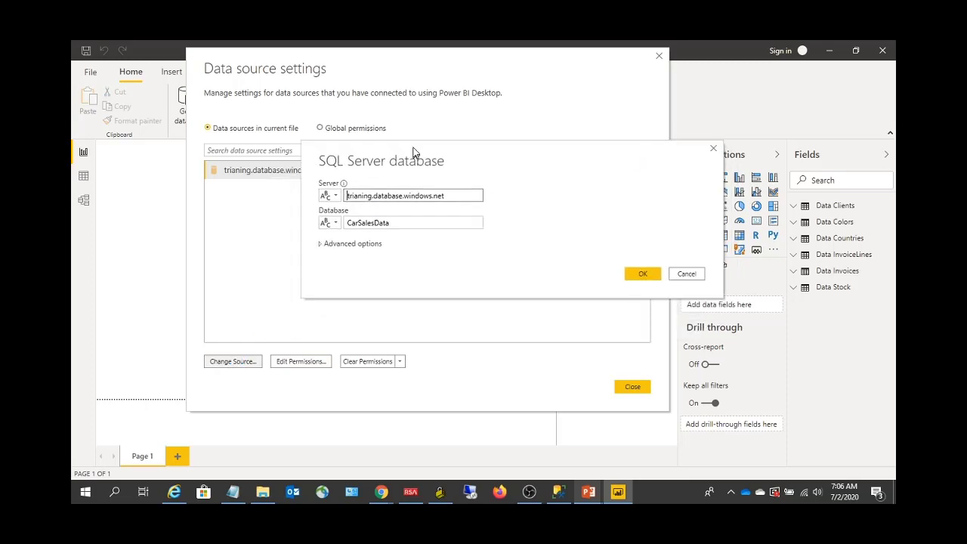
{"action": "left_click", "coordinate": [457, 192]}
{"action": "left_click_drag", "start_coordinate": [457, 193], "coordinate": [314, 191]}
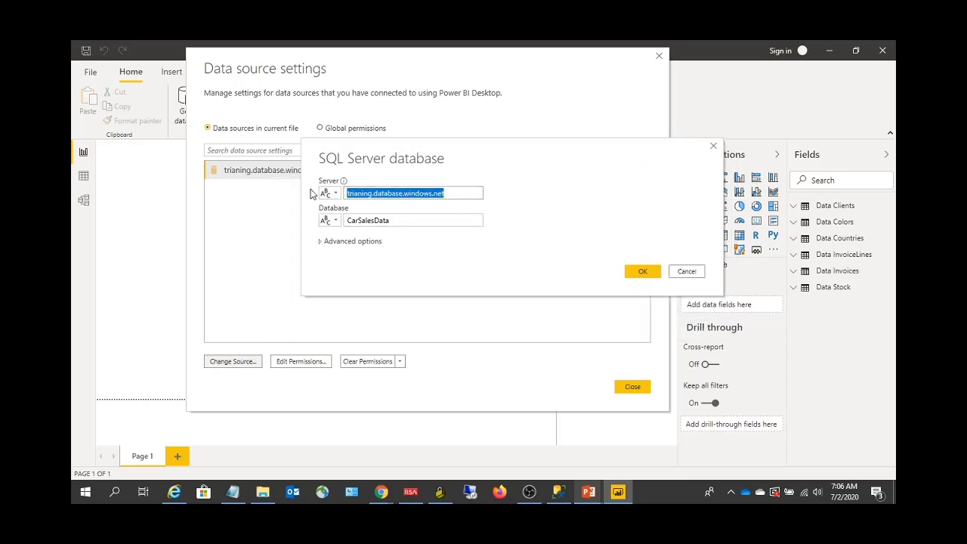
{"action": "left_click", "coordinate": [457, 192]}
{"action": "left_click_drag", "start_coordinate": [452, 196], "coordinate": [335, 204]}
{"action": "left_click", "coordinate": [464, 193]}
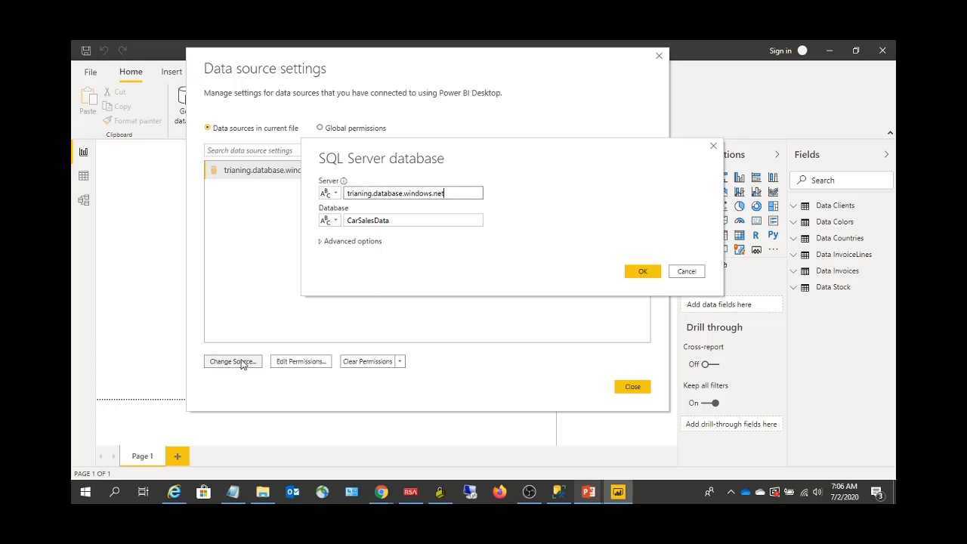
{"action": "left_click_drag", "start_coordinate": [447, 157], "coordinate": [463, 143]}
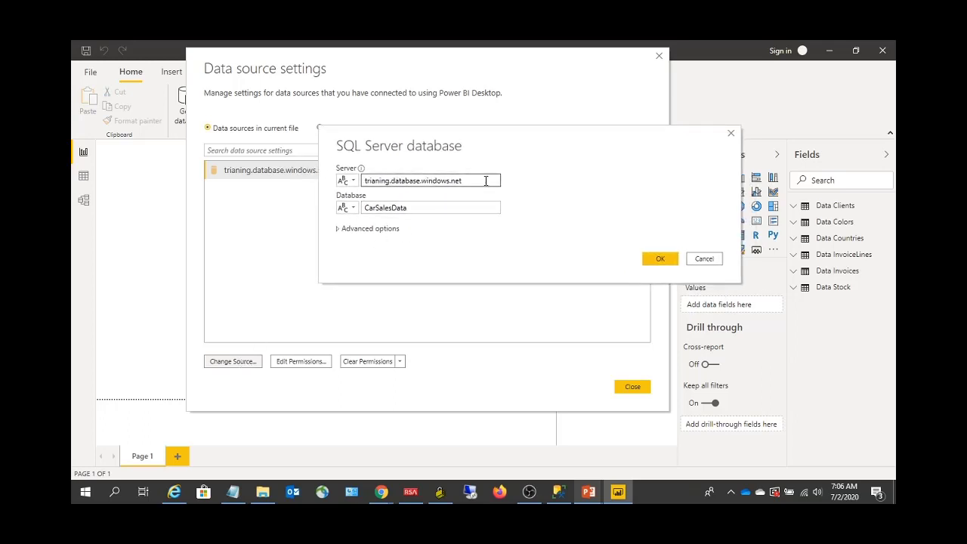
{"action": "left_click_drag", "start_coordinate": [485, 180], "coordinate": [364, 181]}
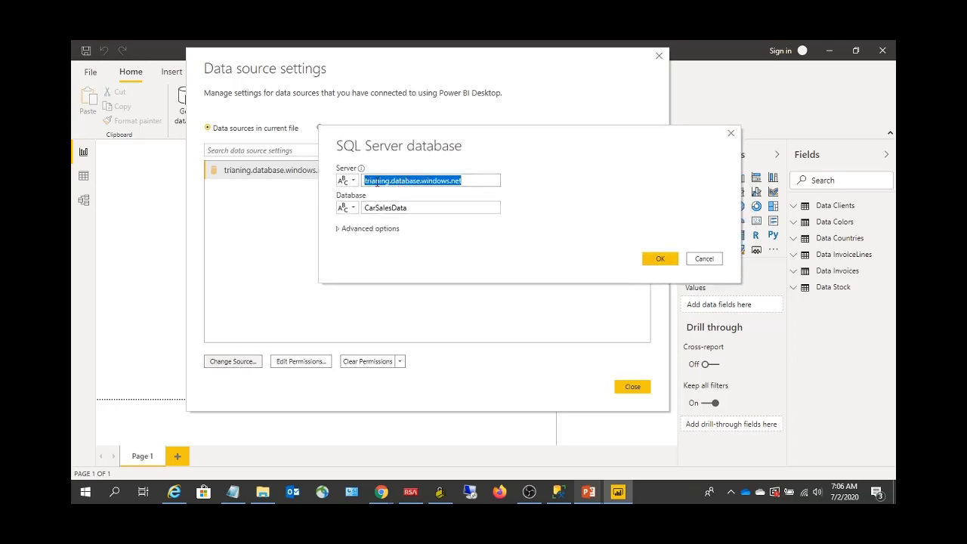
{"action": "left_click", "coordinate": [430, 206]}
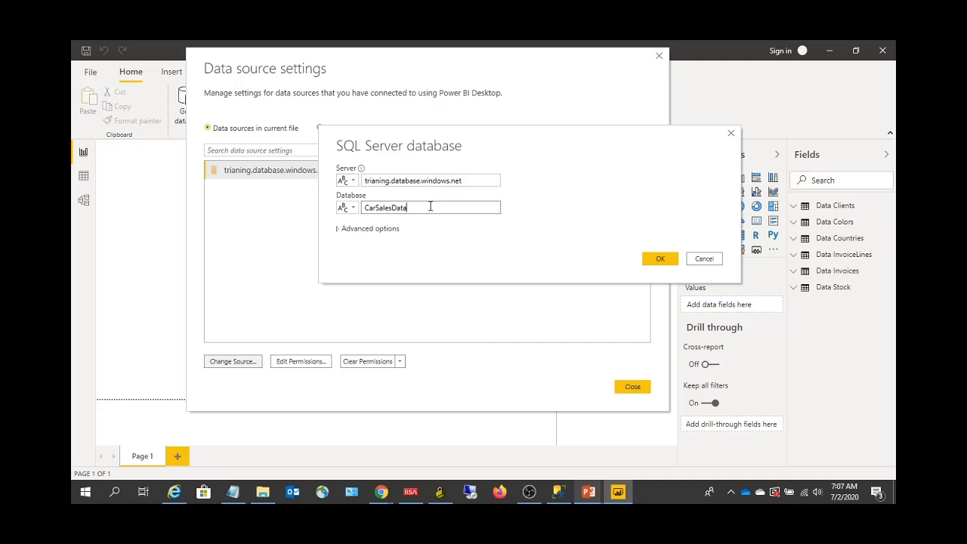
{"action": "left_click", "coordinate": [339, 229]}
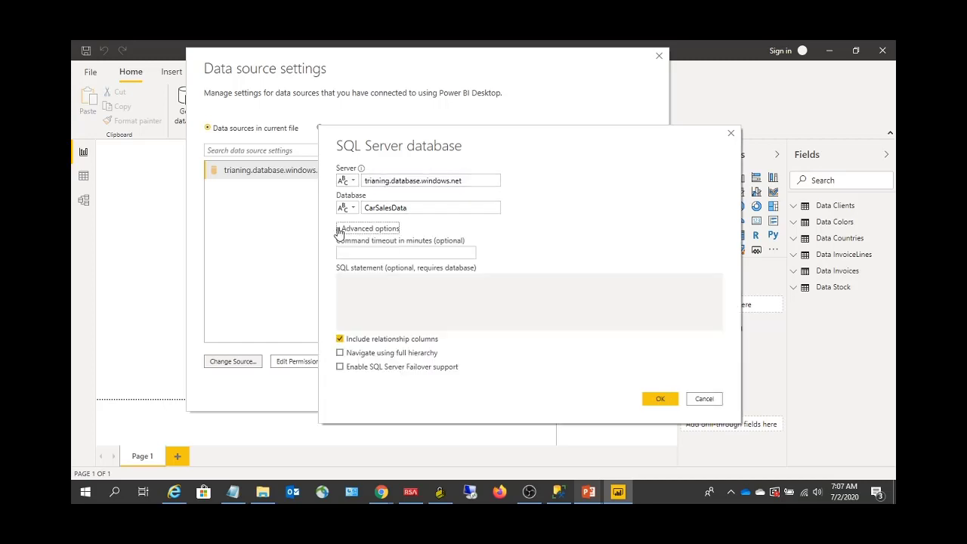
{"action": "left_click_drag", "start_coordinate": [515, 158], "coordinate": [469, 108]}
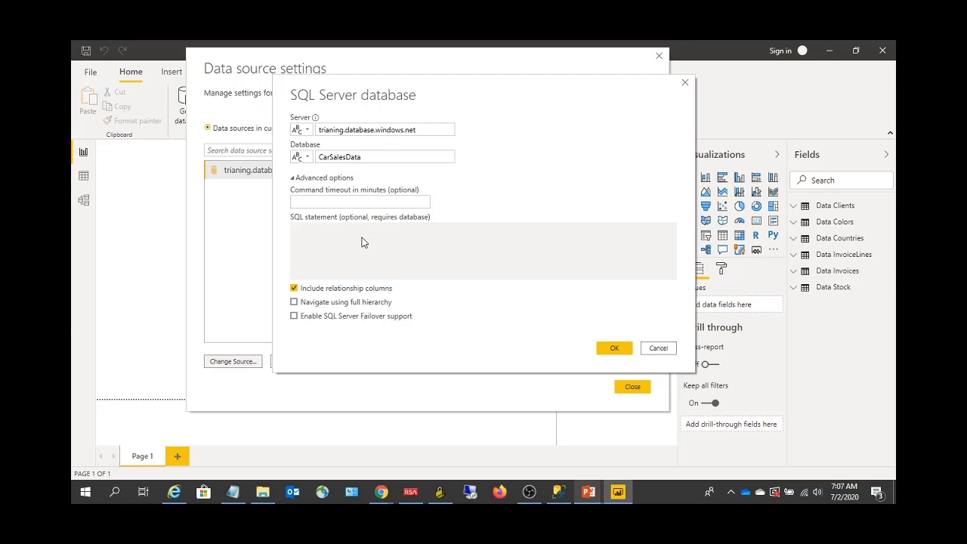
{"action": "left_click", "coordinate": [655, 349]}
{"action": "left_click", "coordinate": [231, 363]}
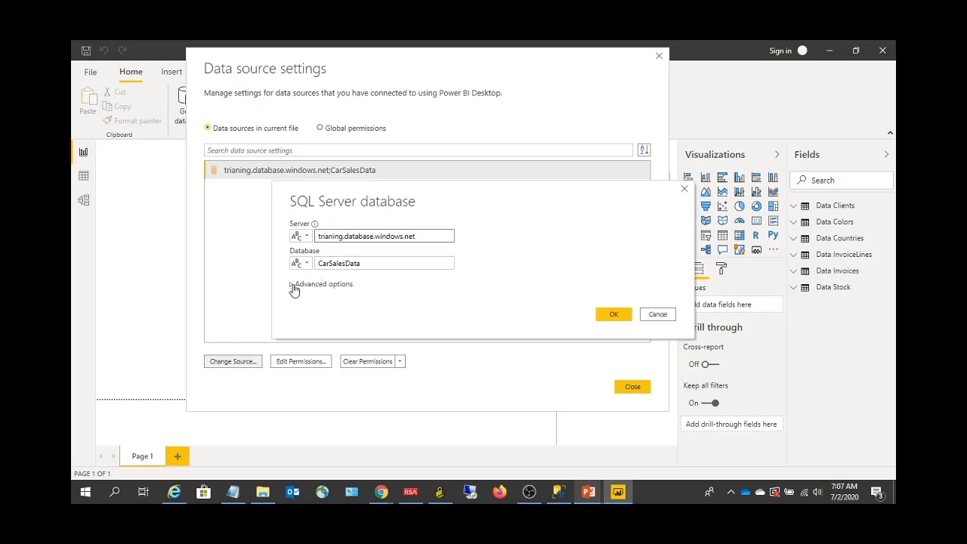
{"action": "left_click", "coordinate": [293, 286]}
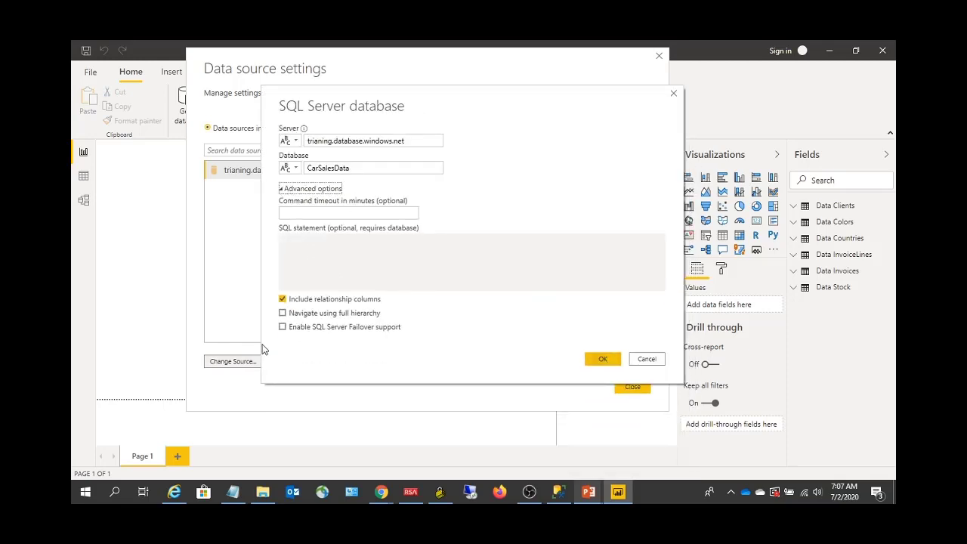
{"action": "left_click", "coordinate": [632, 362]}
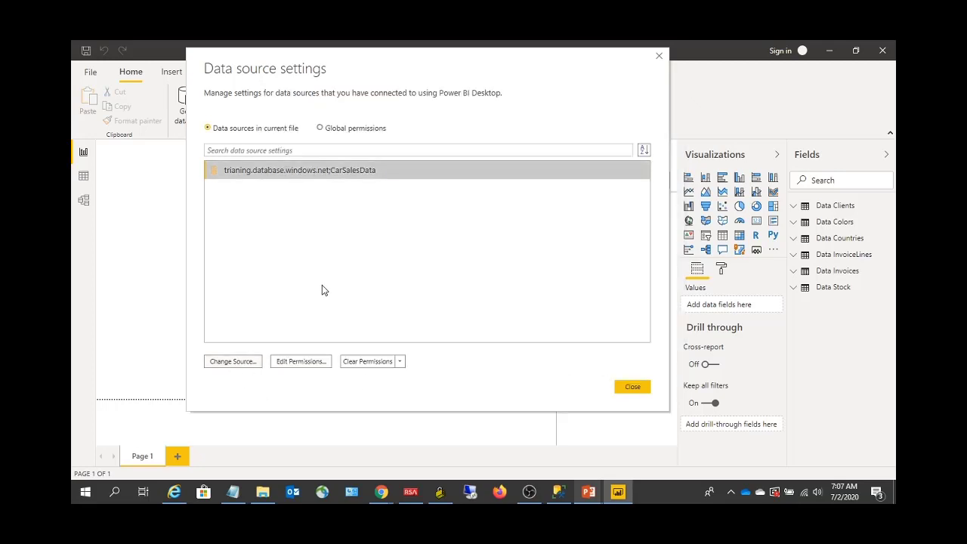
Open Edit Permissions for CarSalesData and re-save its database user name and password credentials.
{"action": "left_click", "coordinate": [295, 363]}
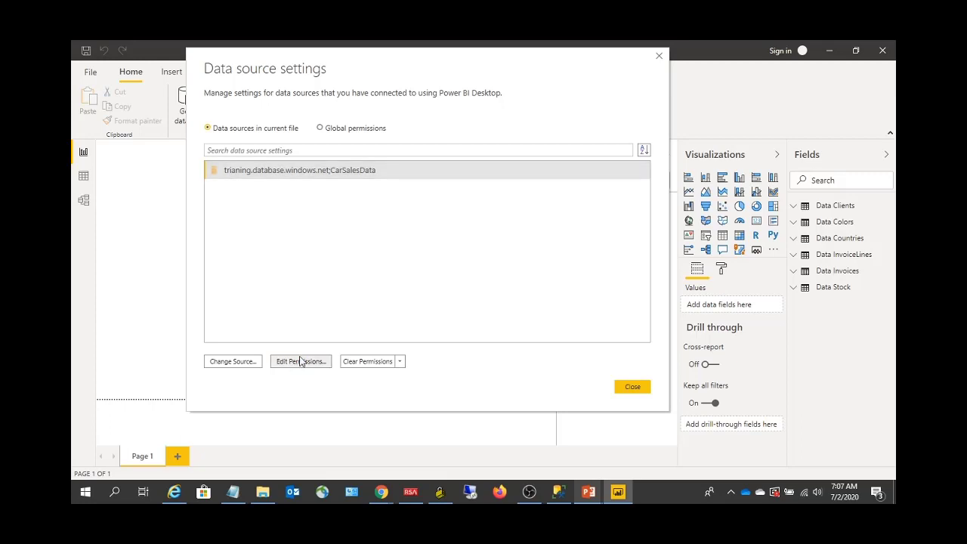
{"action": "left_click_drag", "start_coordinate": [488, 69], "coordinate": [500, 71]}
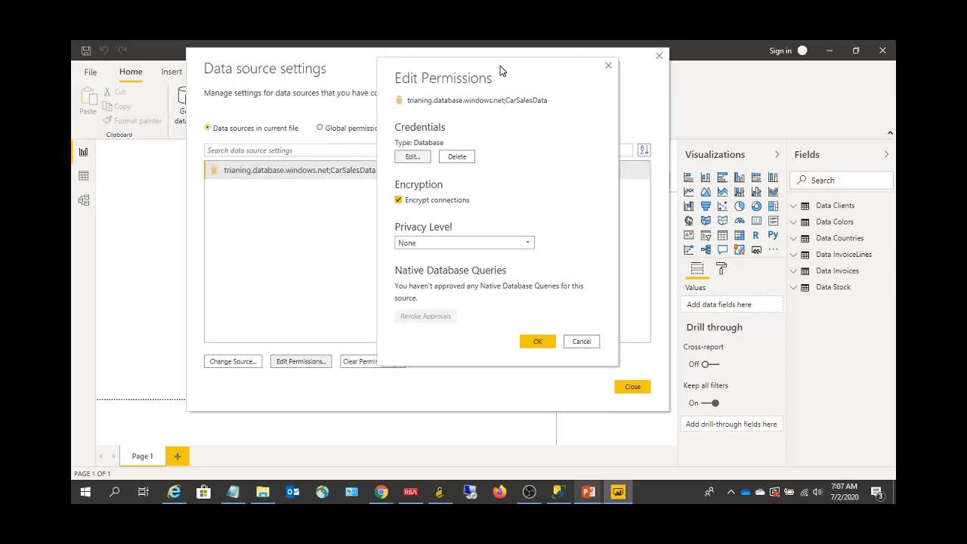
{"action": "left_click", "coordinate": [410, 158]}
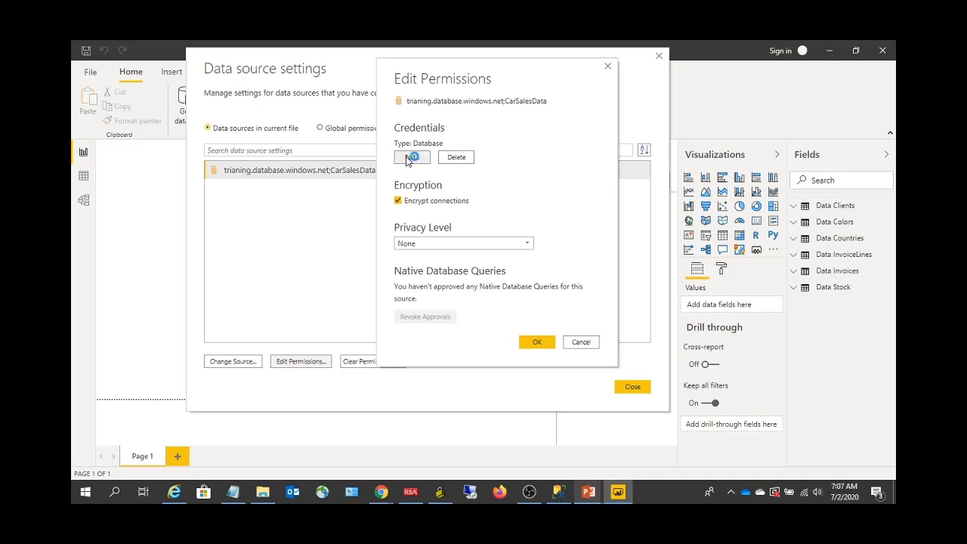
{"action": "left_click_drag", "start_coordinate": [421, 193], "coordinate": [423, 208]}
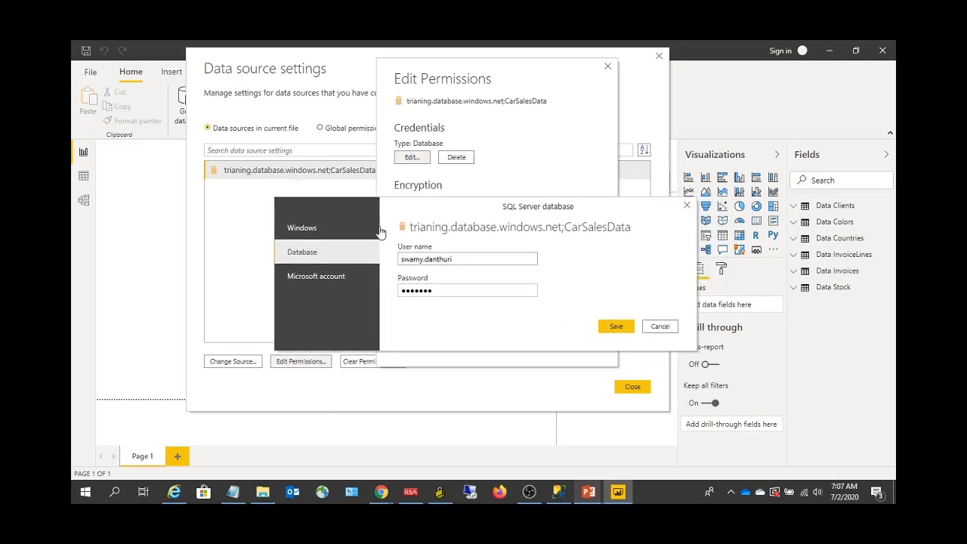
{"action": "left_click", "coordinate": [324, 276]}
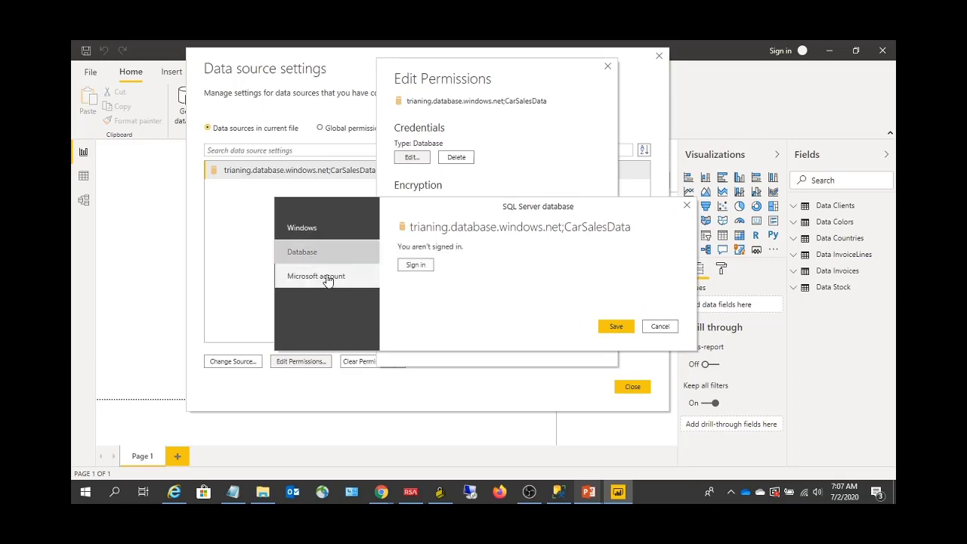
{"action": "left_click", "coordinate": [312, 256]}
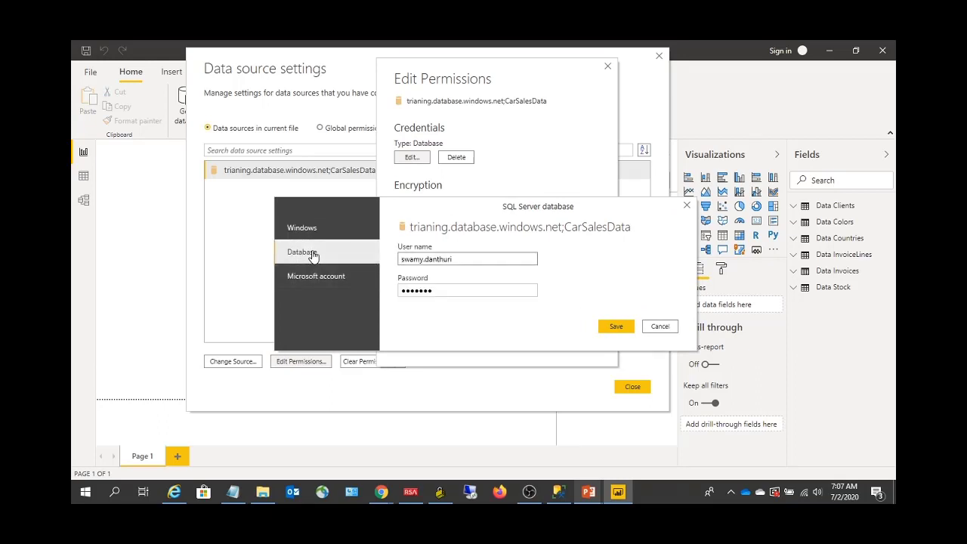
{"action": "left_click_drag", "start_coordinate": [442, 213], "coordinate": [658, 168]}
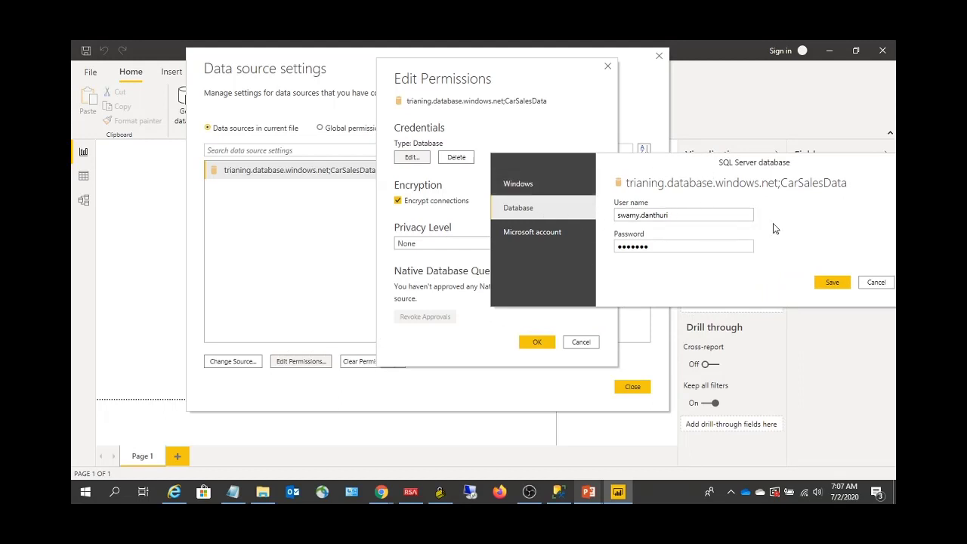
{"action": "left_click", "coordinate": [832, 283]}
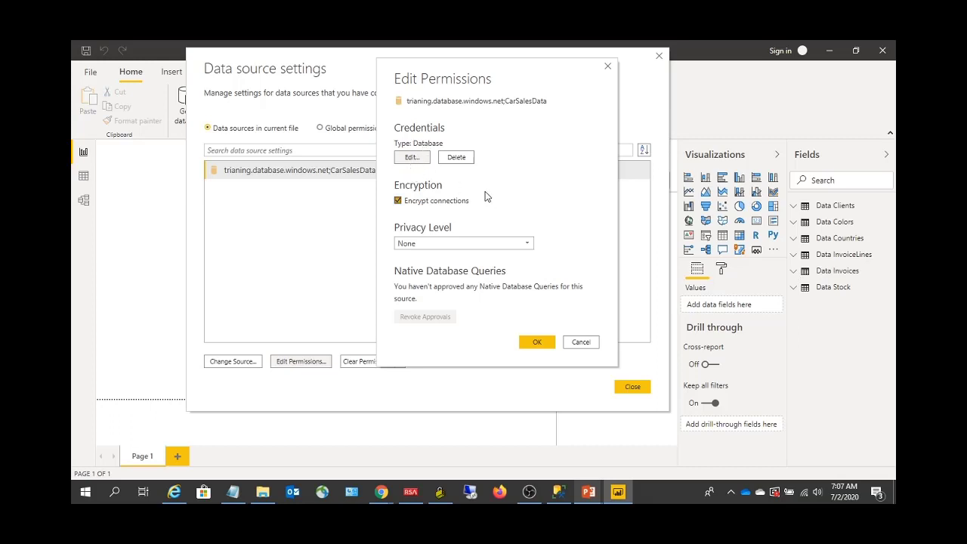
Reposition the Edit Permissions dialog and bring up the Privacy Level choices.
{"action": "left_click_drag", "start_coordinate": [517, 74], "coordinate": [458, 74]}
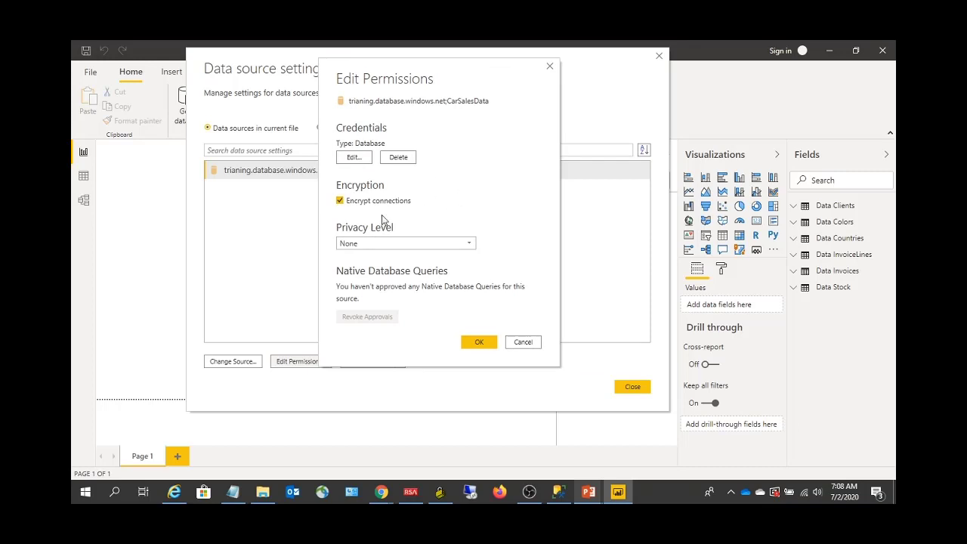
{"action": "left_click_drag", "start_coordinate": [431, 78], "coordinate": [478, 65]}
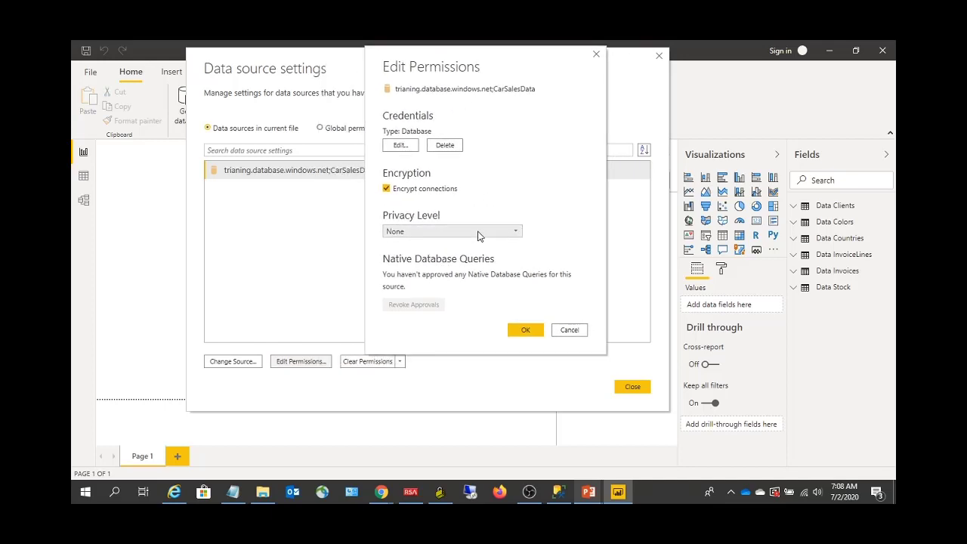
{"action": "left_click", "coordinate": [477, 236]}
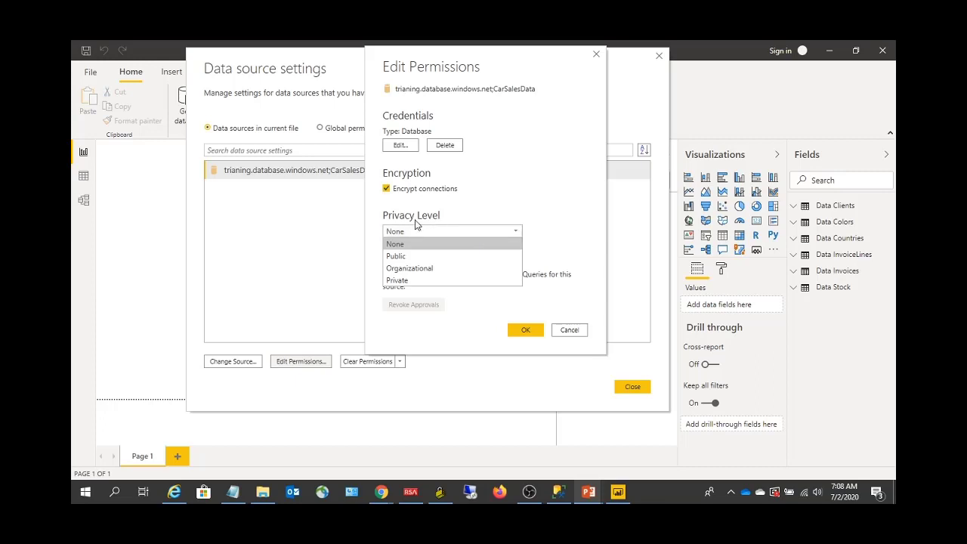
Set the privacy level to Private, then change it to Organizational.
{"action": "left_click", "coordinate": [431, 283]}
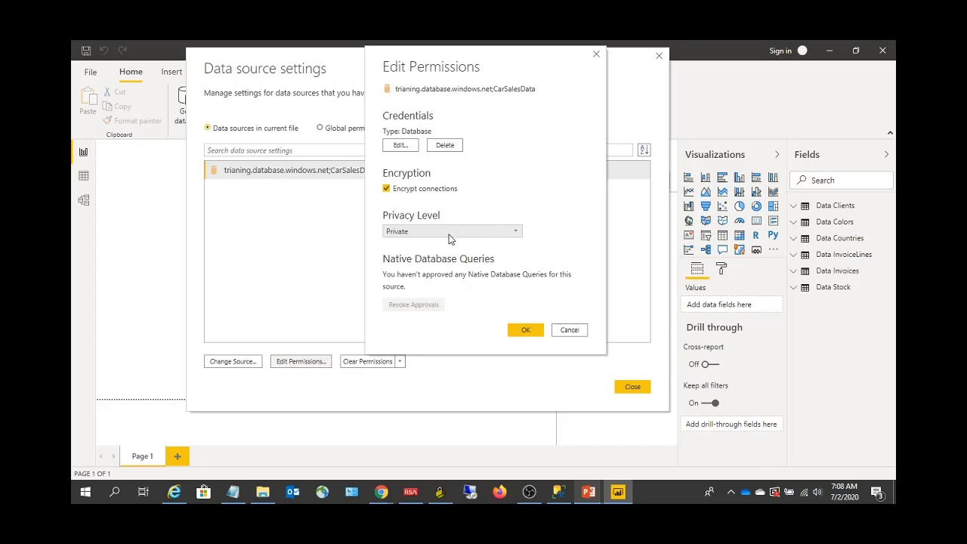
{"action": "left_click_drag", "start_coordinate": [479, 65], "coordinate": [426, 69]}
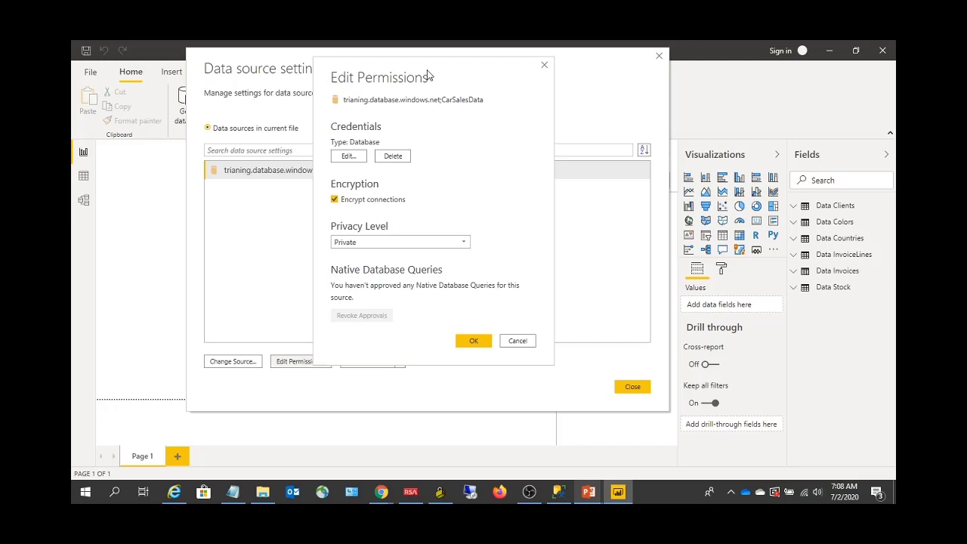
{"action": "left_click", "coordinate": [400, 244]}
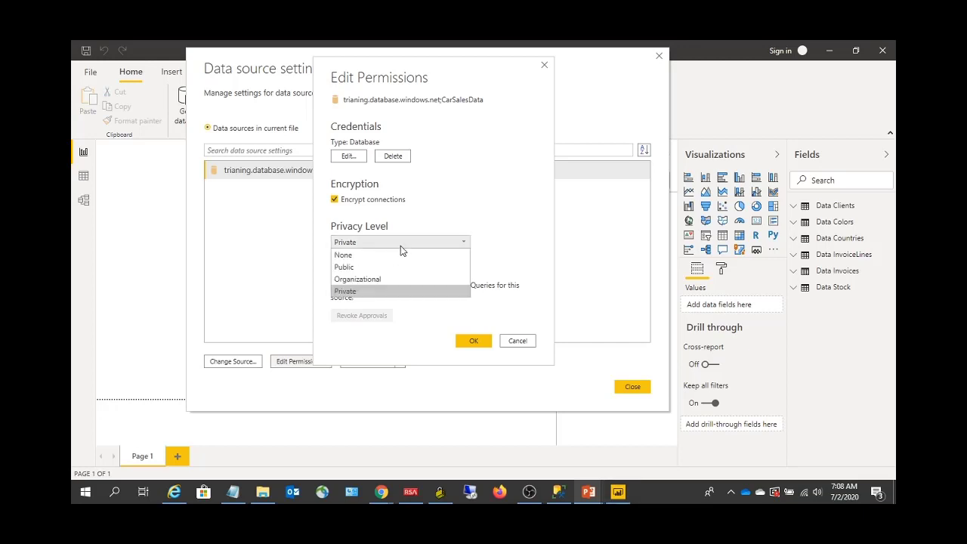
{"action": "left_click", "coordinate": [377, 279]}
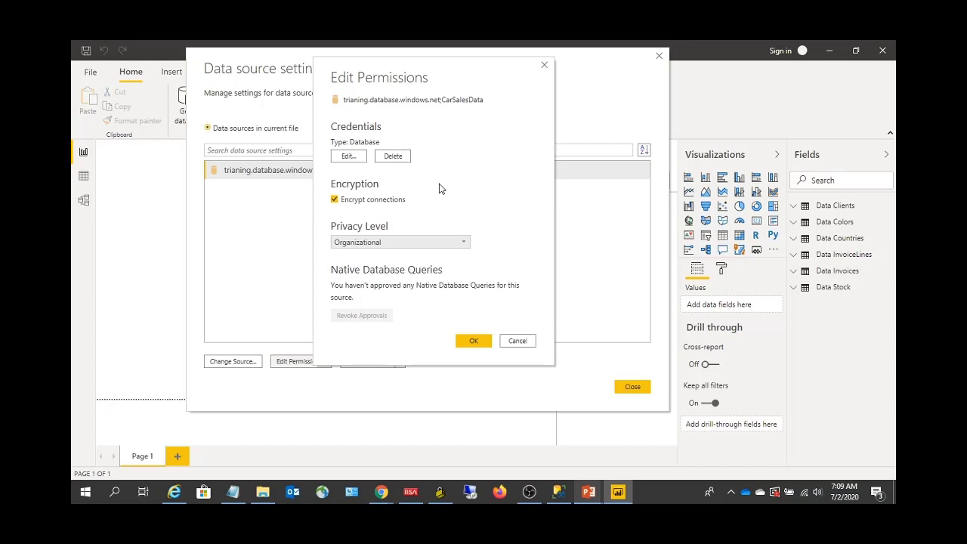
{"action": "left_click", "coordinate": [423, 242]}
Switch the privacy level to Public, then back to None, and confirm Edit Permissions with OK.
{"action": "left_click", "coordinate": [370, 263]}
{"action": "left_click", "coordinate": [375, 241]}
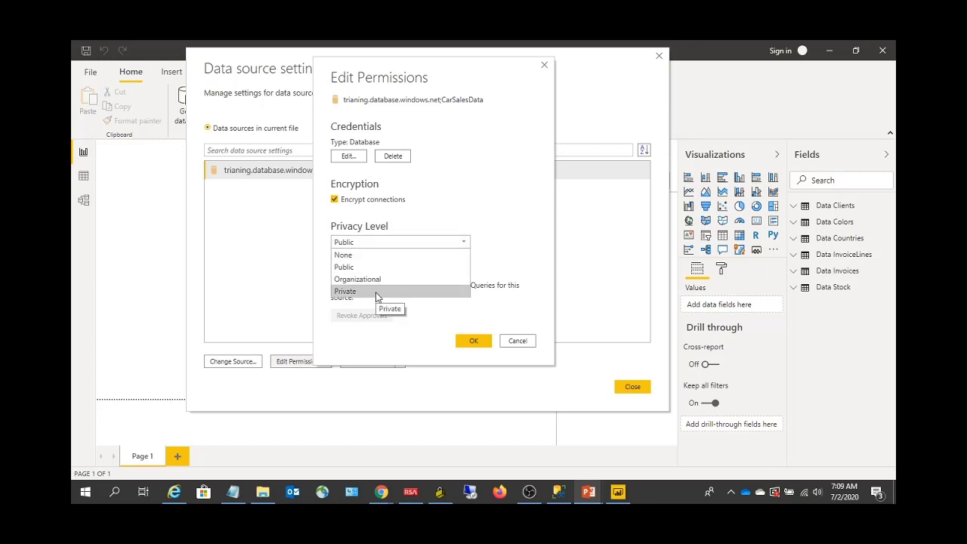
{"action": "left_click", "coordinate": [451, 182]}
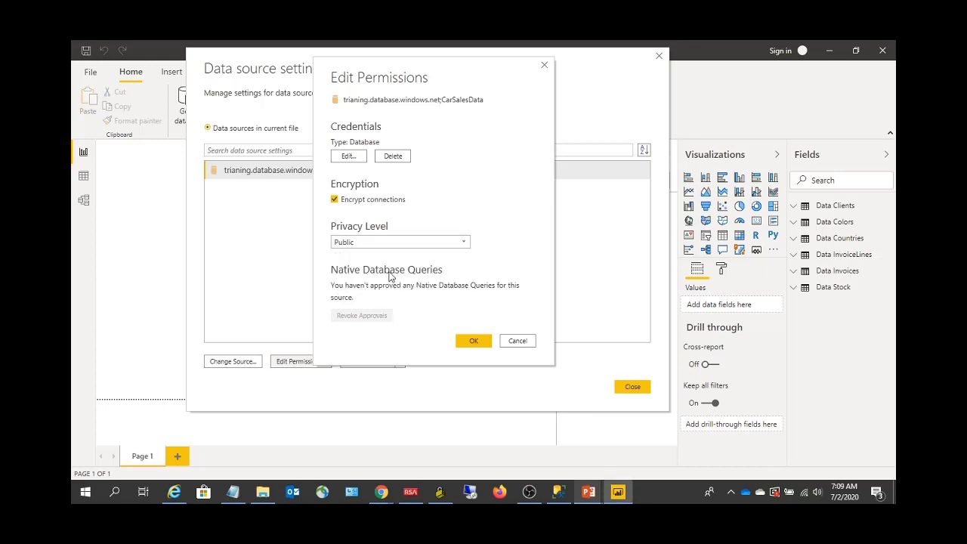
{"action": "left_click", "coordinate": [388, 239]}
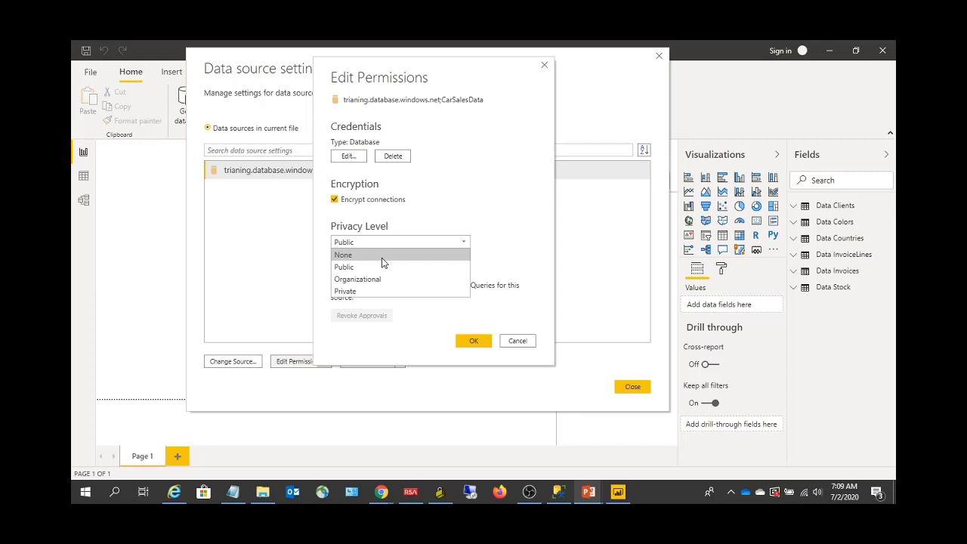
{"action": "left_click", "coordinate": [381, 258]}
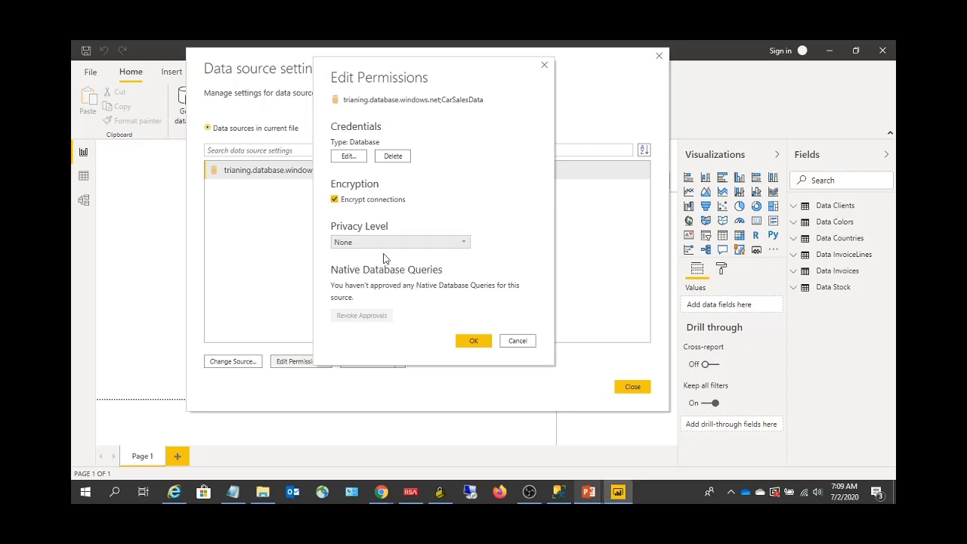
{"action": "left_click", "coordinate": [473, 341]}
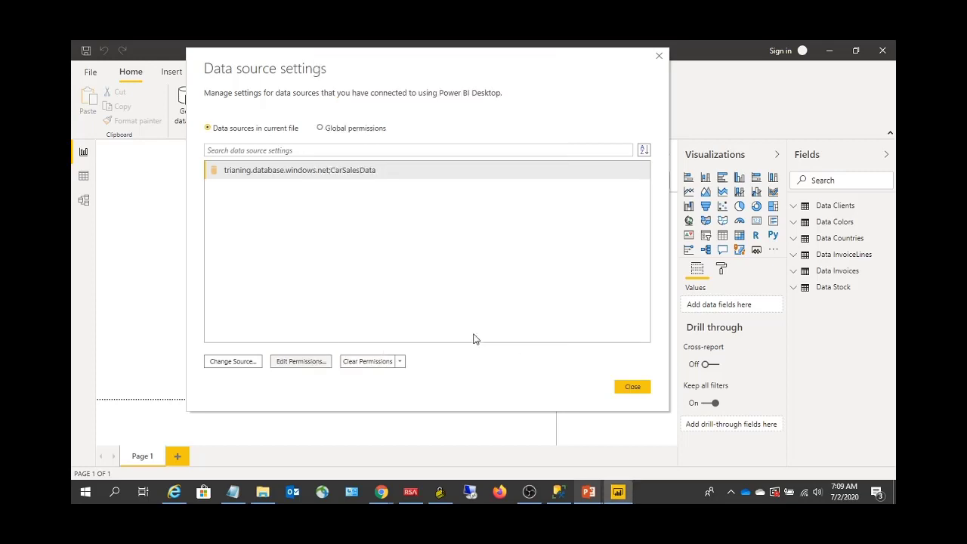
Close Data source settings and open Options at GLOBAL > Privacy via File > Options and settings.
{"action": "left_click", "coordinate": [633, 387]}
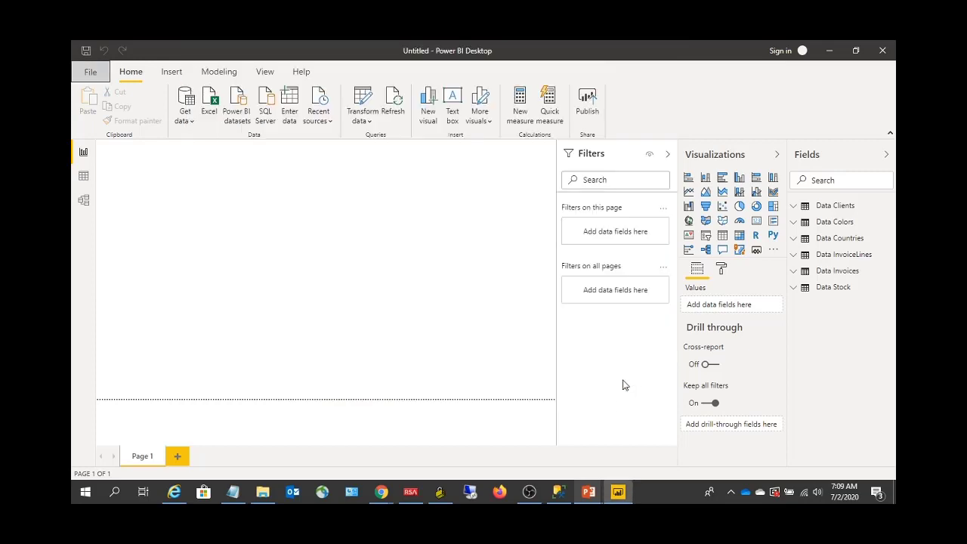
{"action": "left_click", "coordinate": [92, 75]}
{"action": "left_click", "coordinate": [121, 261]}
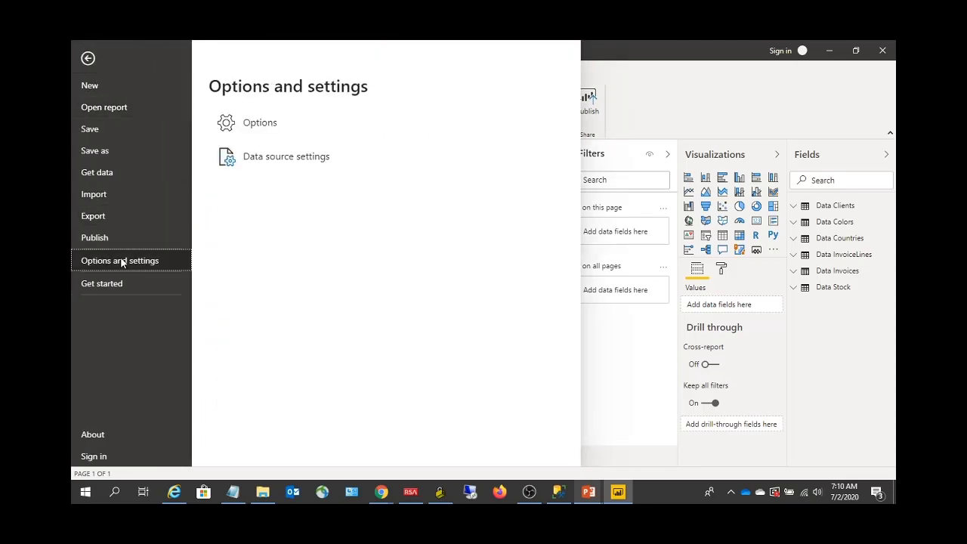
{"action": "left_click", "coordinate": [242, 133]}
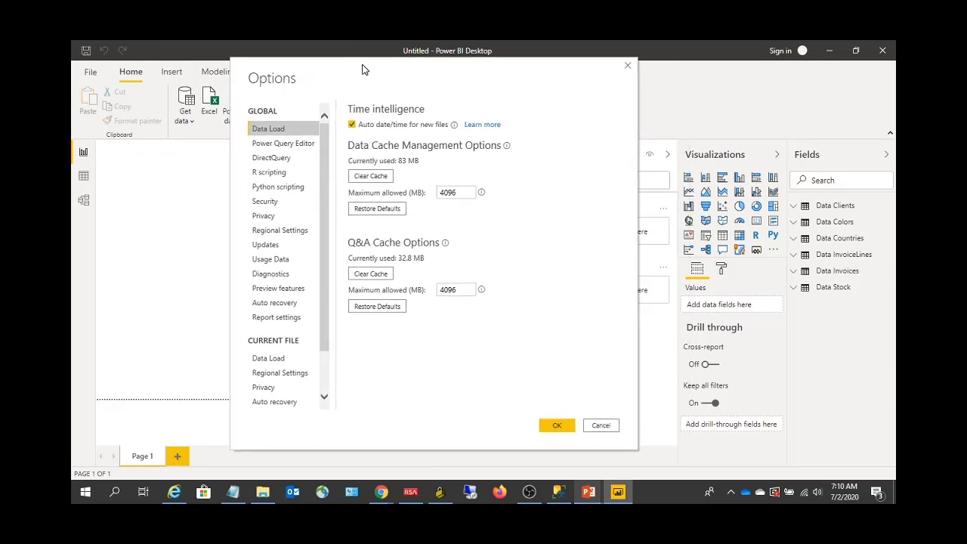
{"action": "left_click", "coordinate": [269, 217]}
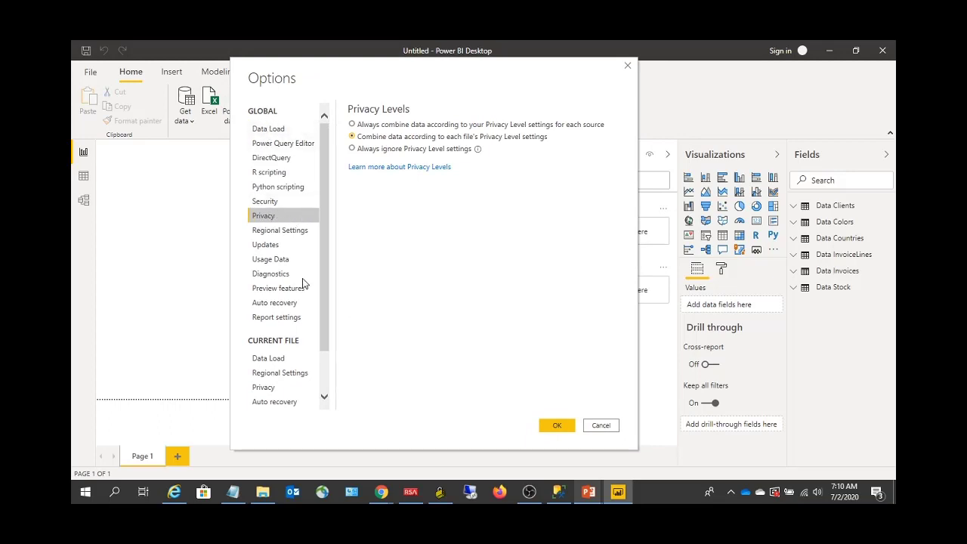
{"action": "scroll", "coordinate": [299, 260], "scroll_direction": "down", "scroll_amount": 2}
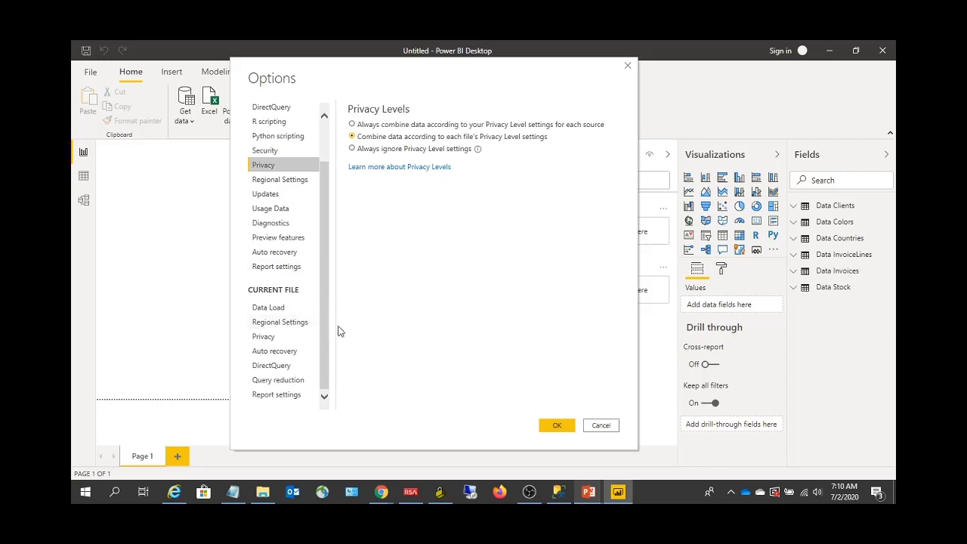
Under CURRENT FILE > Privacy, select 'Ignore the Privacy Levels and potentially improve performance'.
{"action": "left_click", "coordinate": [275, 339]}
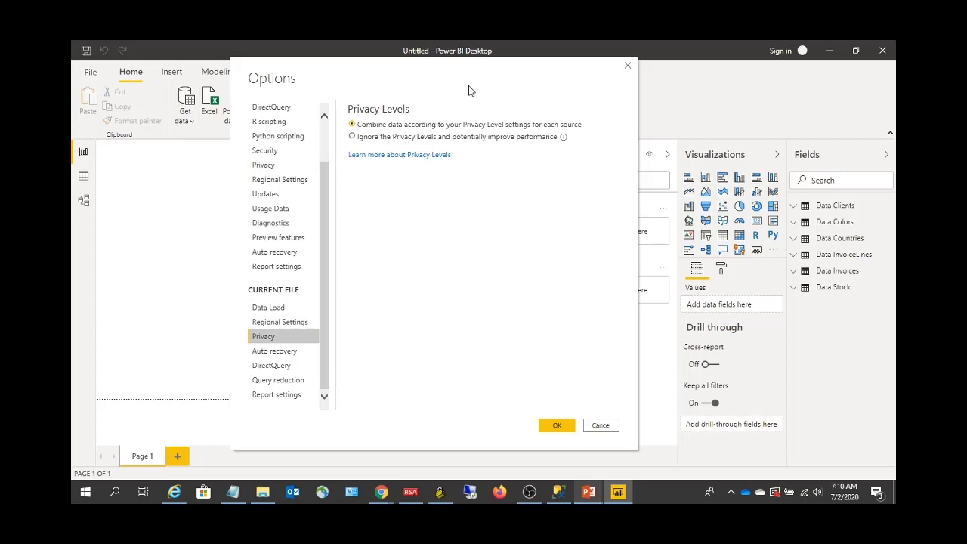
{"action": "left_click_drag", "start_coordinate": [469, 85], "coordinate": [386, 87]}
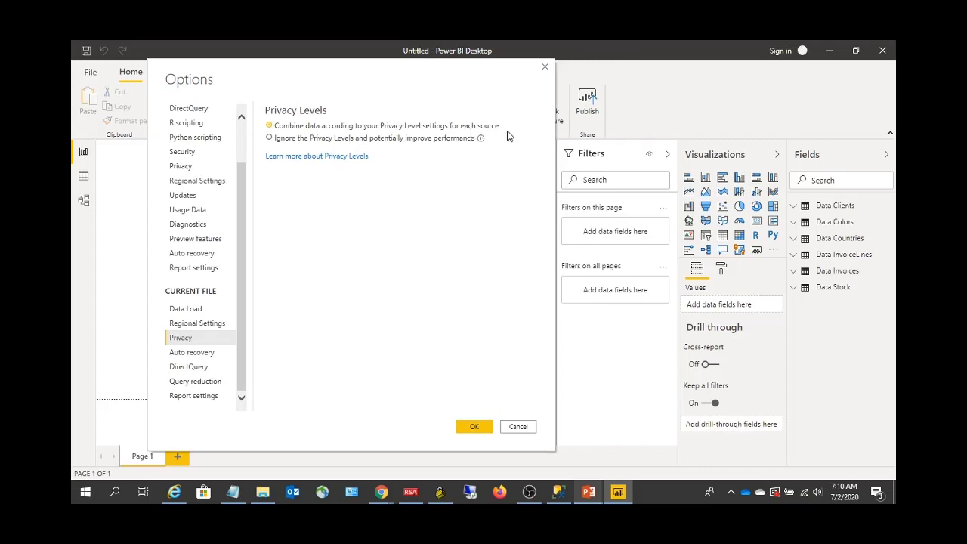
{"action": "left_click_drag", "start_coordinate": [395, 80], "coordinate": [453, 102]}
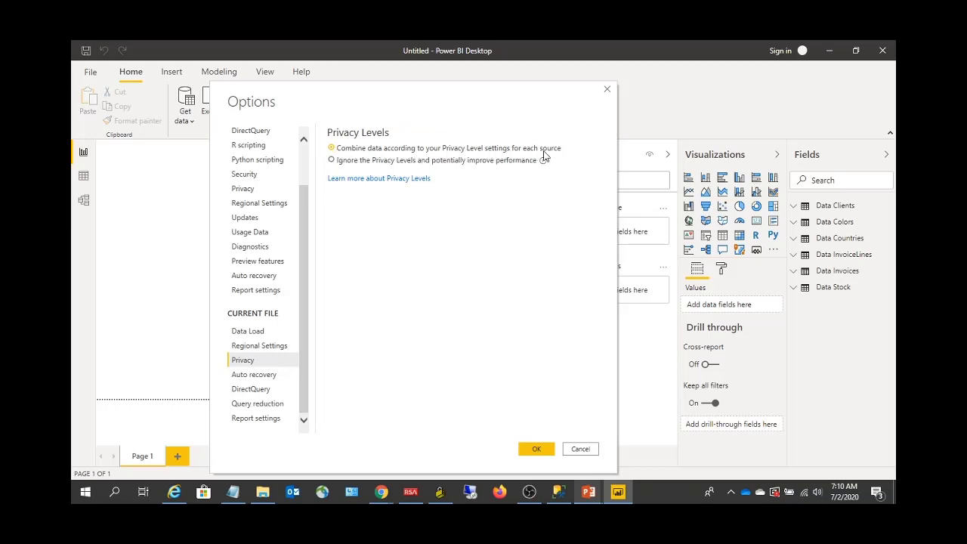
{"action": "left_click_drag", "start_coordinate": [391, 110], "coordinate": [367, 109]}
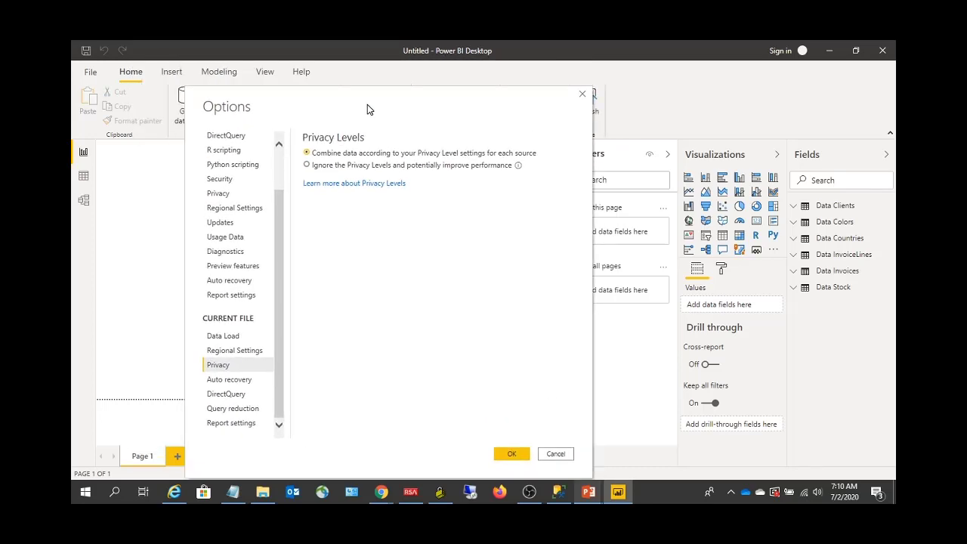
{"action": "left_click", "coordinate": [307, 164]}
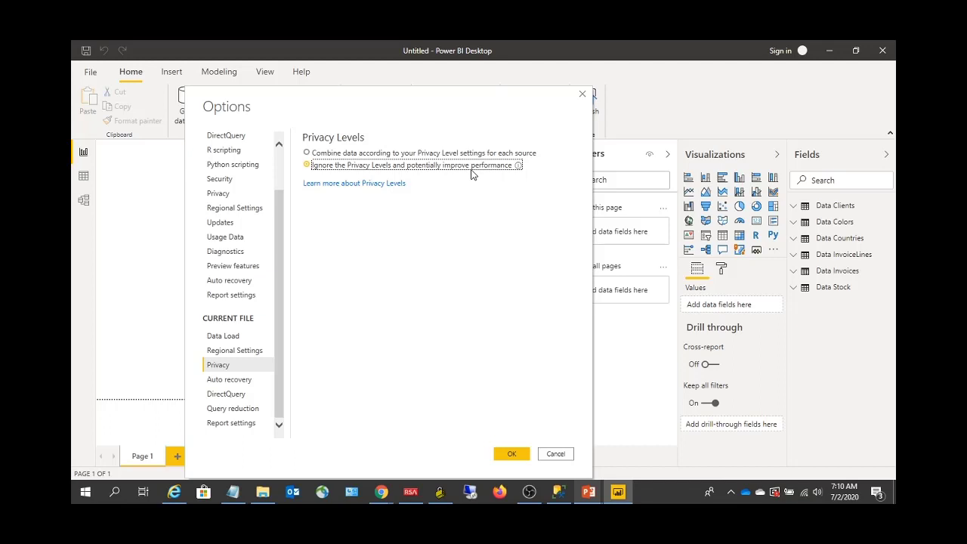
Toggle to 'Combine data' and back to 'Ignore the Privacy Levels', then apply with OK.
{"action": "left_click_drag", "start_coordinate": [368, 112], "coordinate": [394, 111]}
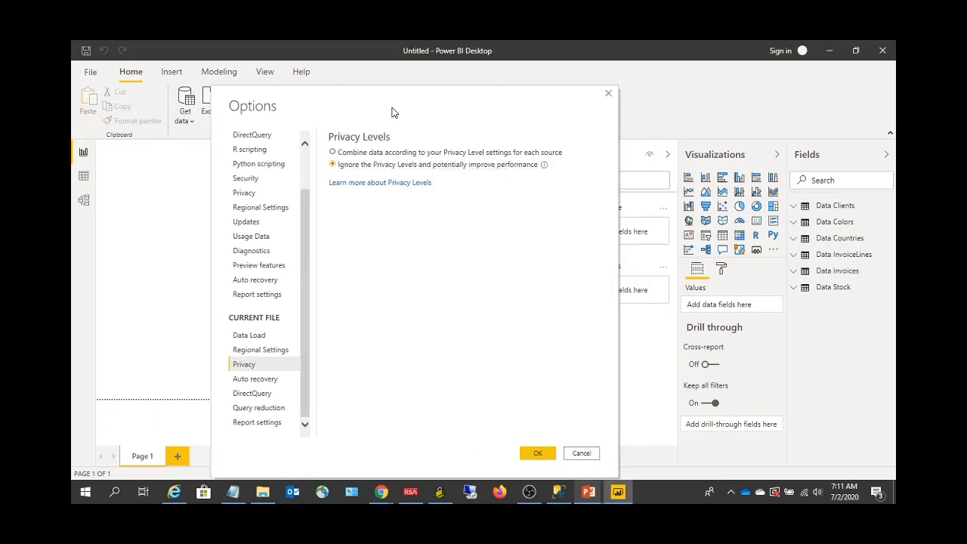
{"action": "left_click", "coordinate": [352, 155]}
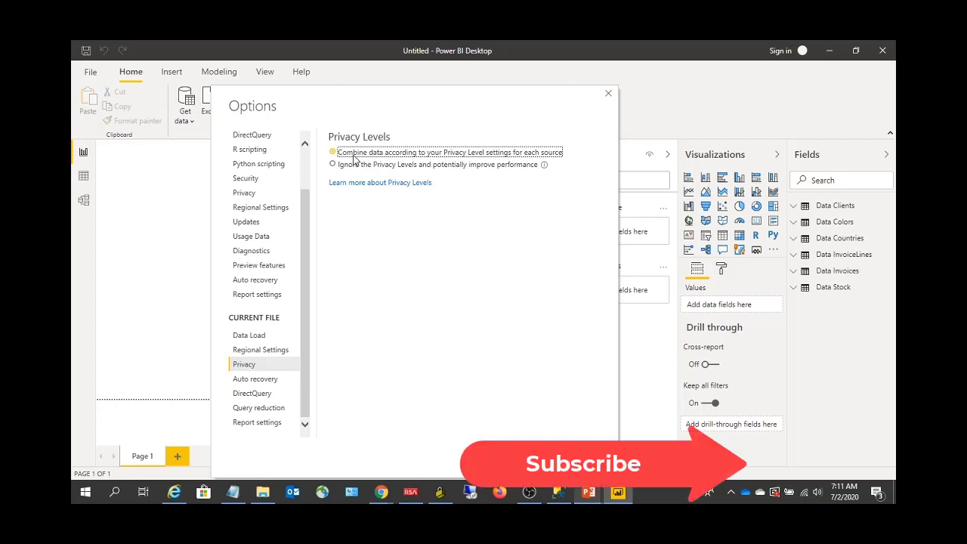
{"action": "left_click_drag", "start_coordinate": [365, 97], "coordinate": [316, 99]}
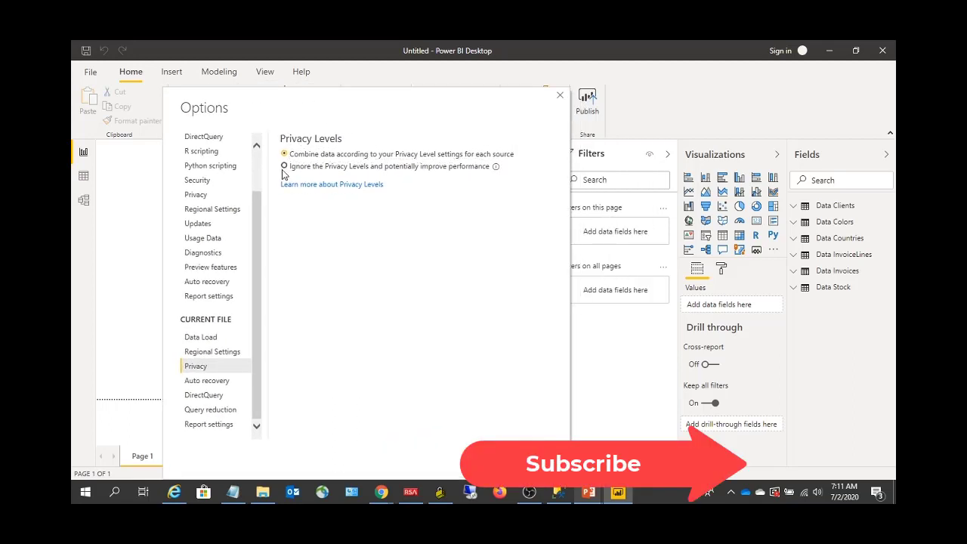
{"action": "left_click_drag", "start_coordinate": [319, 113], "coordinate": [351, 97]}
{"action": "left_click", "coordinate": [320, 150]}
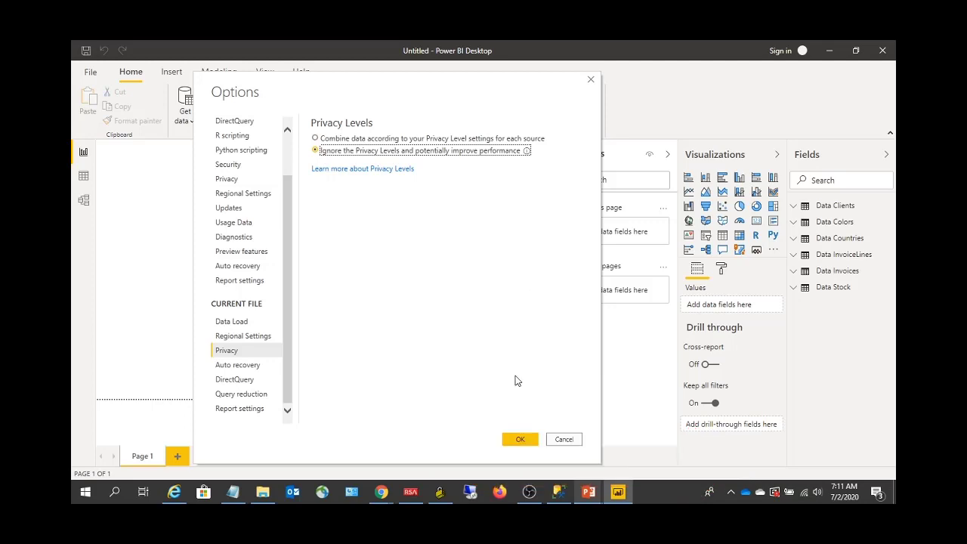
{"action": "left_click", "coordinate": [520, 440]}
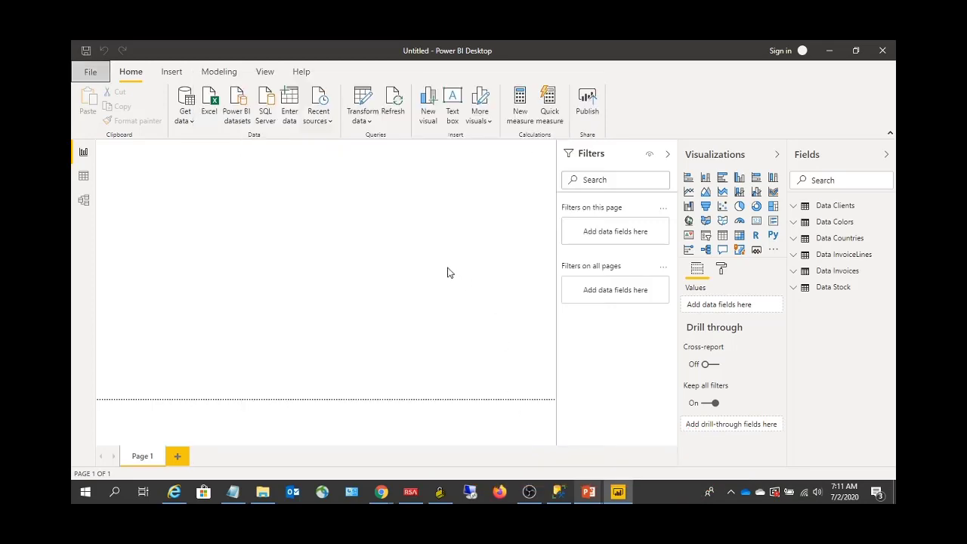